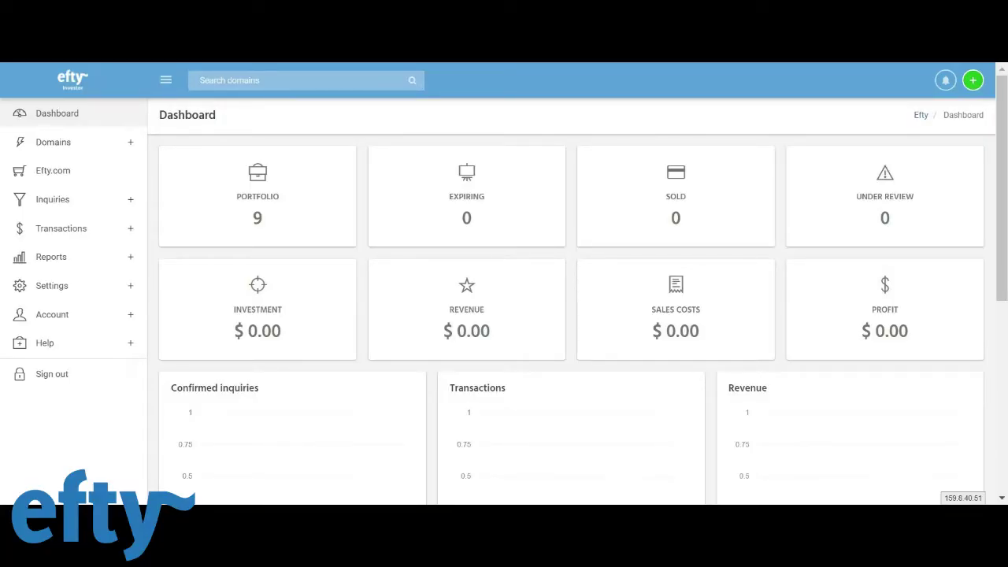
Step: Expand the Settings menu in the Efty dashboard sidebar
left_click(92, 285)
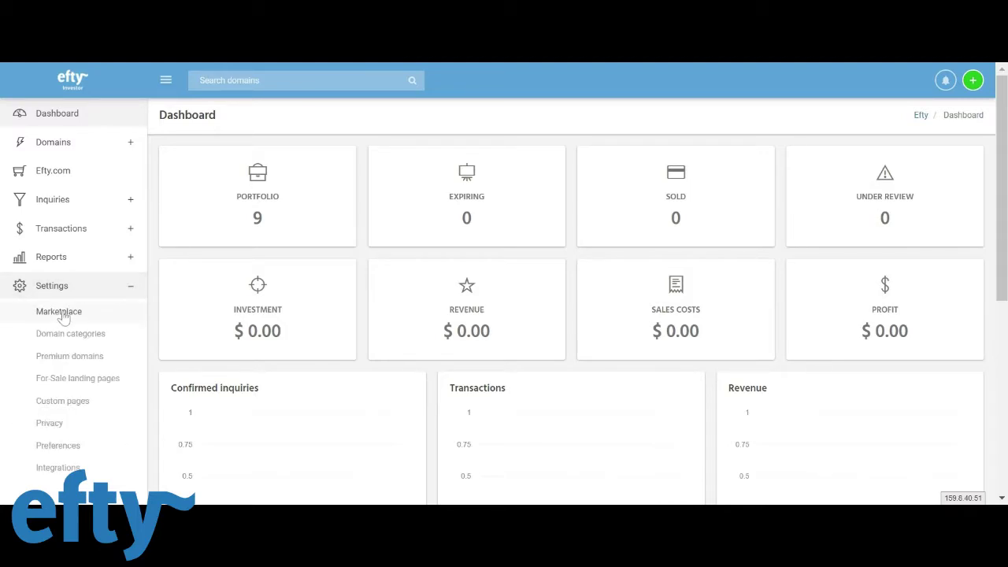
Step: Go to the Marketplace settings page under Settings
left_click(63, 315)
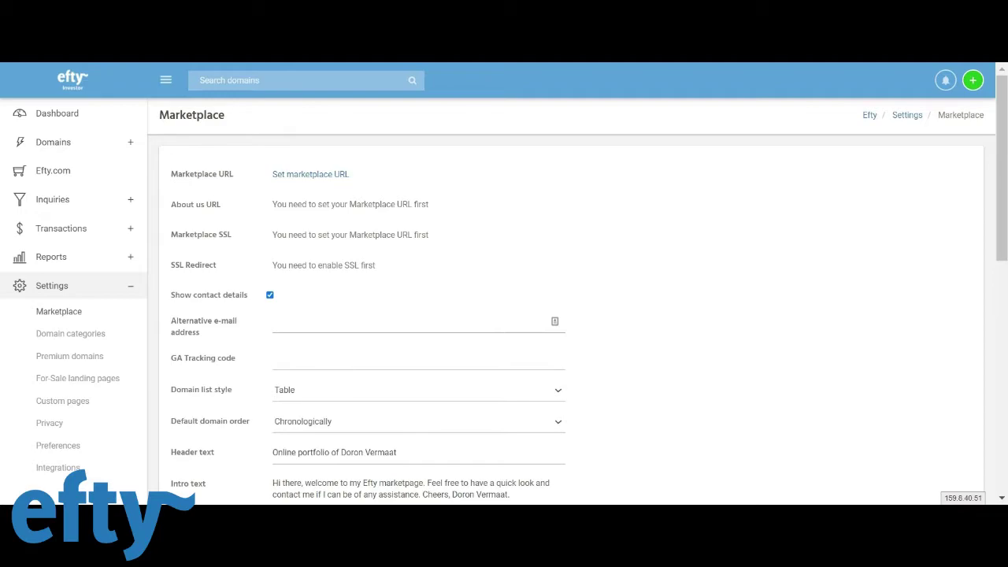
Step: Start setting the Efty marketplace URL
left_click(315, 175)
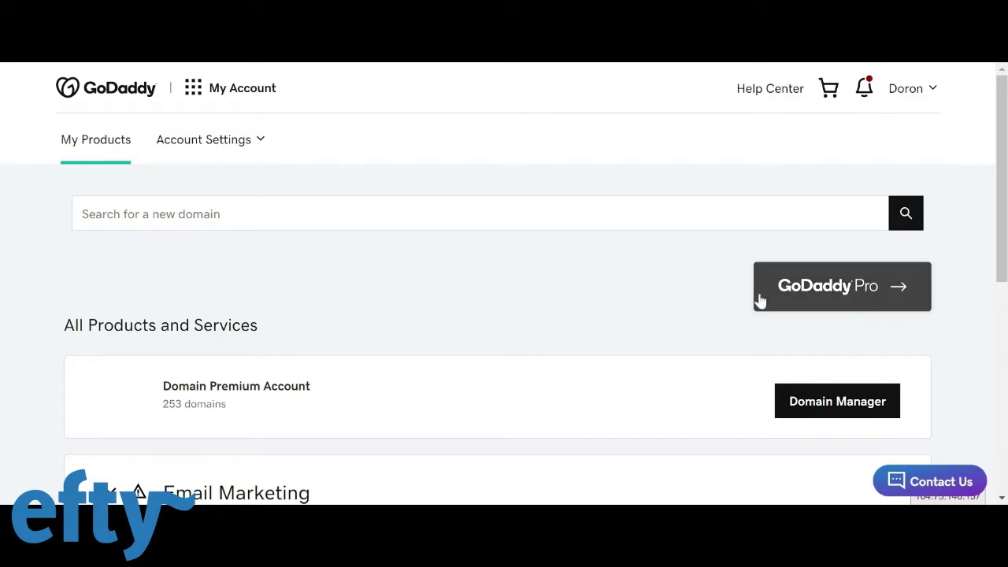
Step: Search GoDaddy's domain list for 'summer' and open summerdomains.com's settings
left_click(828, 401)
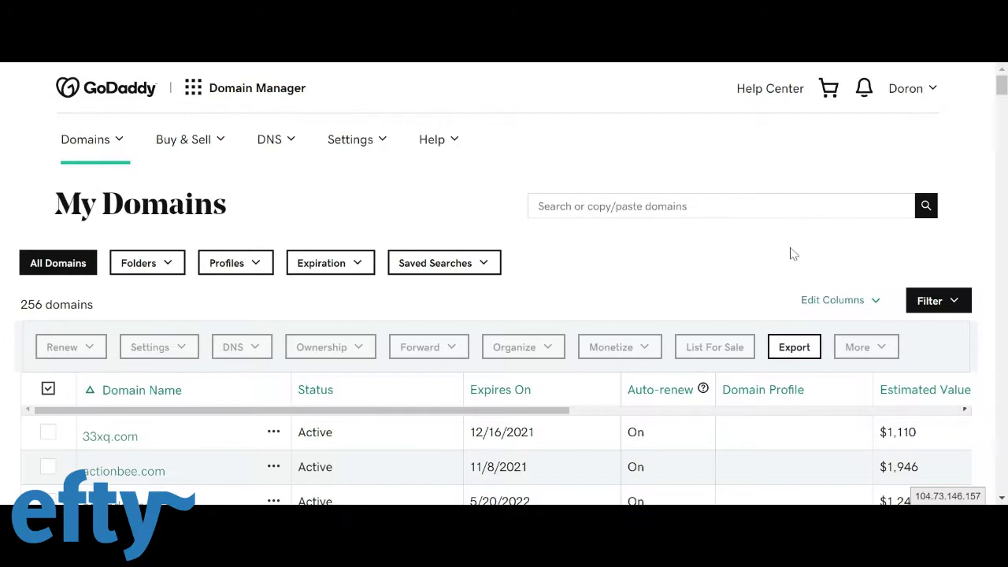
left_click(724, 206)
type("summer")
key("Return")
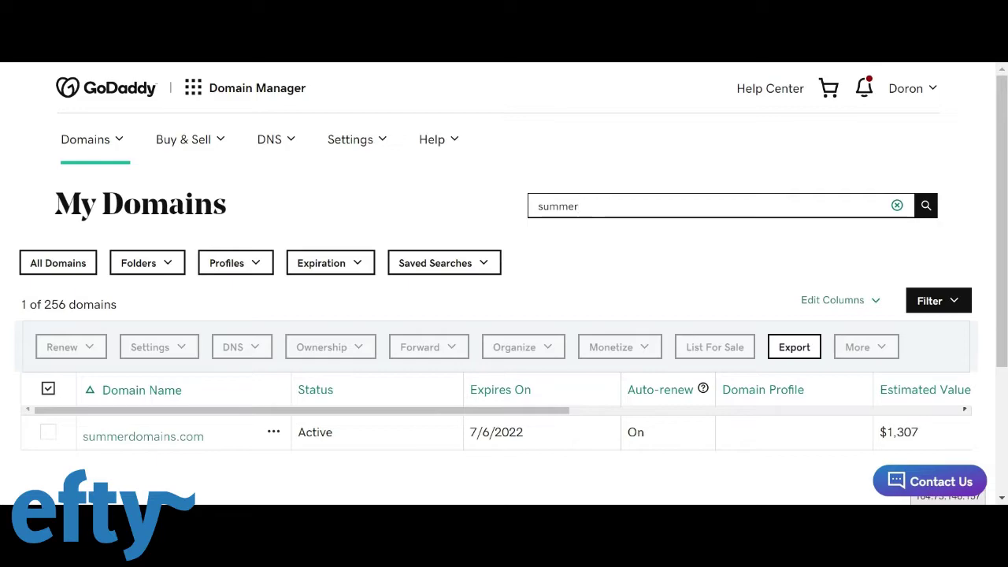
left_click(158, 443)
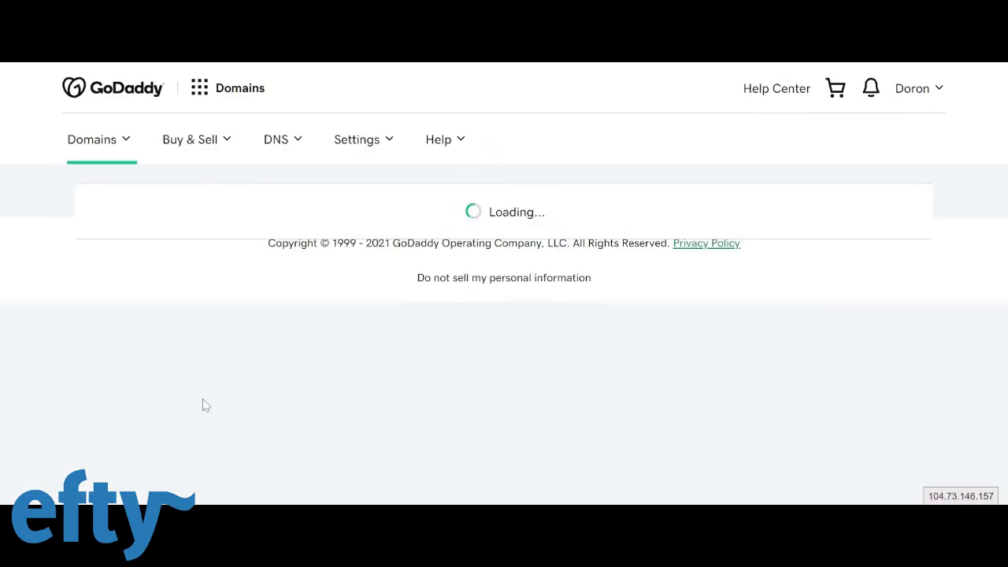
scroll(258, 383, "down", 8)
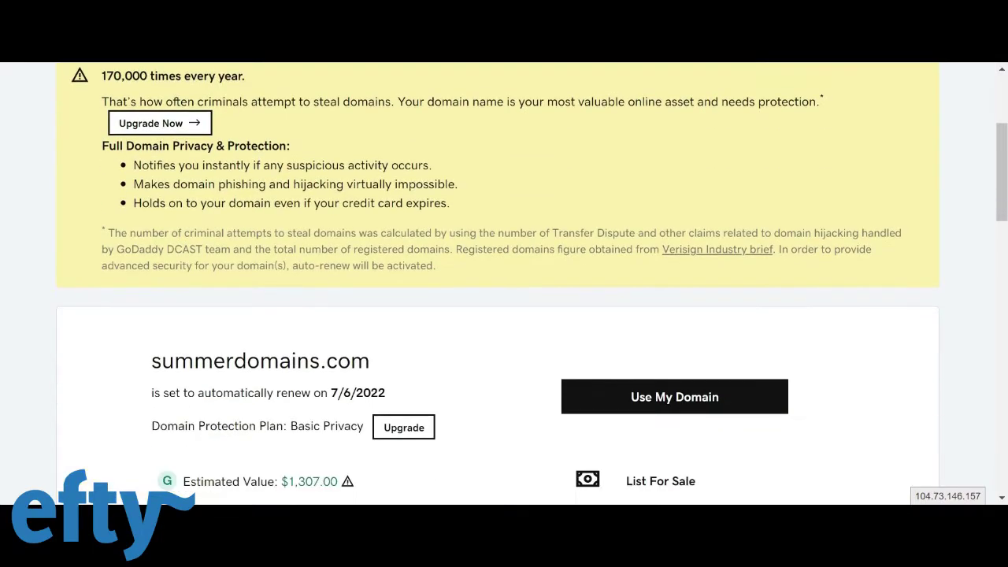
scroll(496, 283, "down", 10)
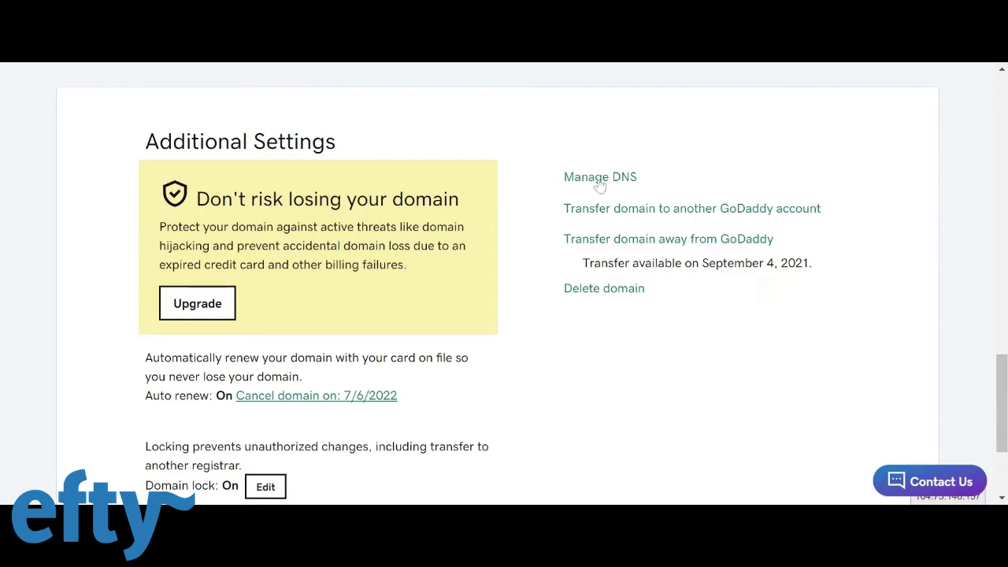
Step: Review summerdomains.com's DNS records and its ns15/ns16.domaincontrol.com nameservers
left_click(598, 178)
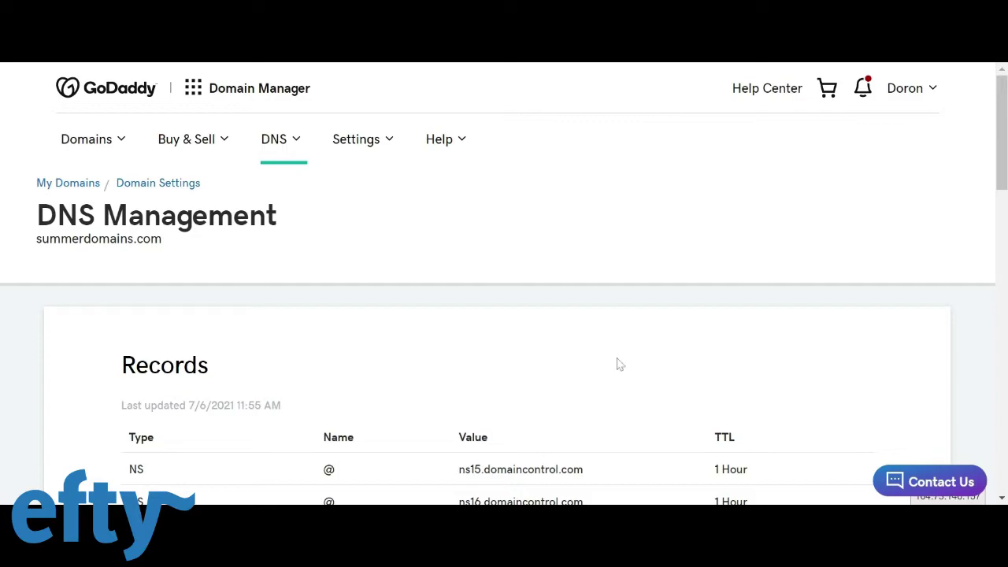
scroll(619, 370, "down", 1)
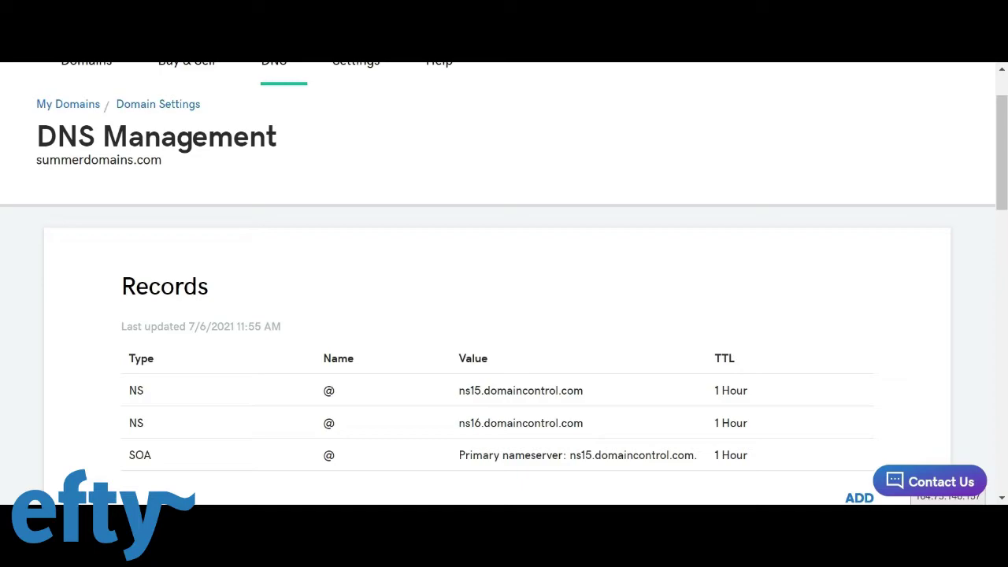
scroll(618, 370, "down", 5)
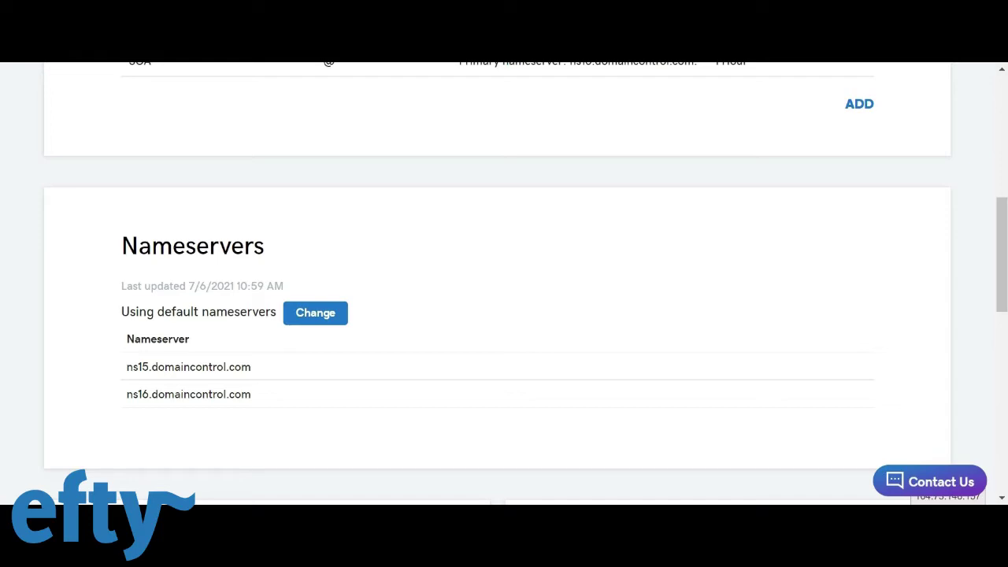
double_click(189, 367)
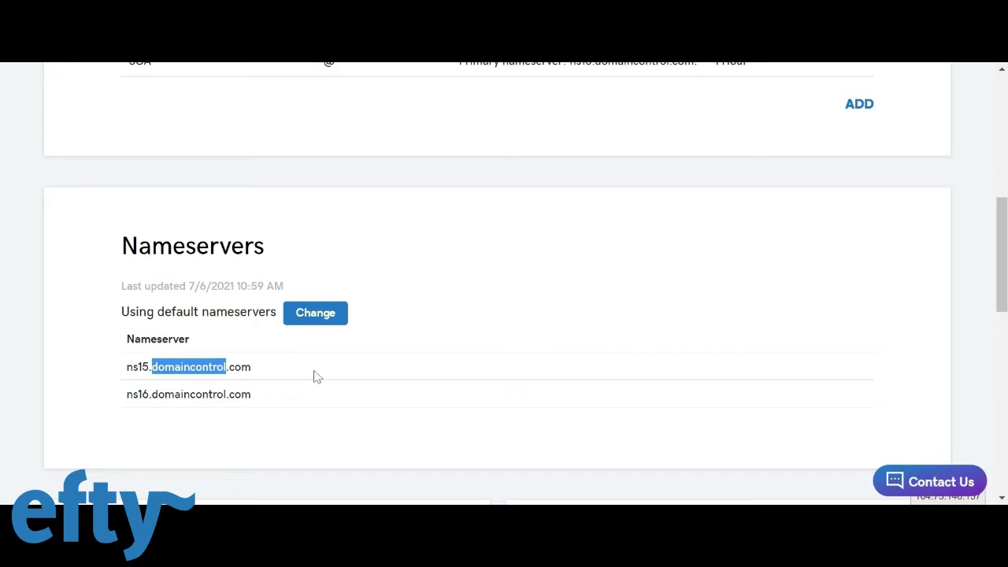
scroll(312, 373, "up", 3)
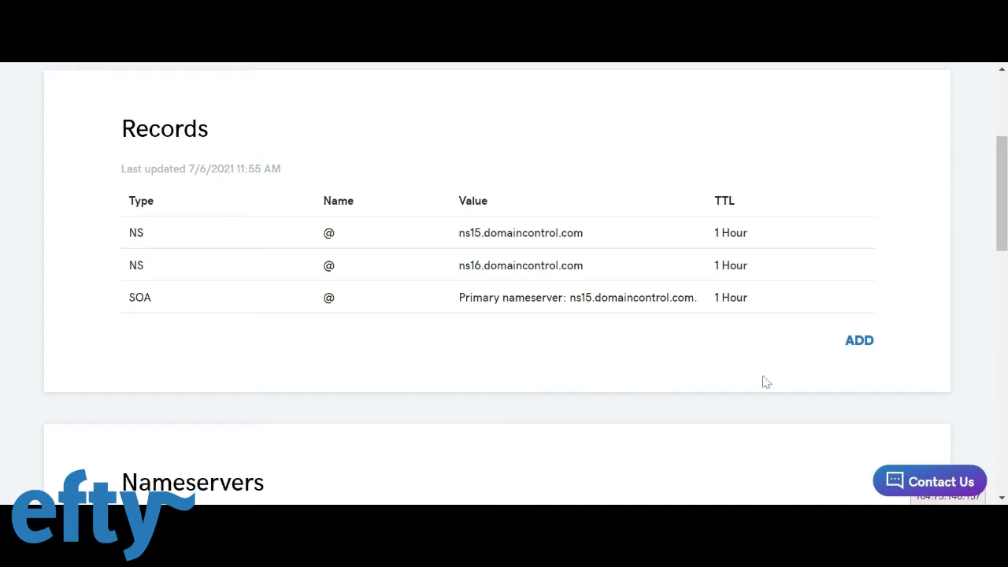
Step: Save a new A record: host @, points to 159.8.40.55, TTL 1/2 Hour
left_click(858, 350)
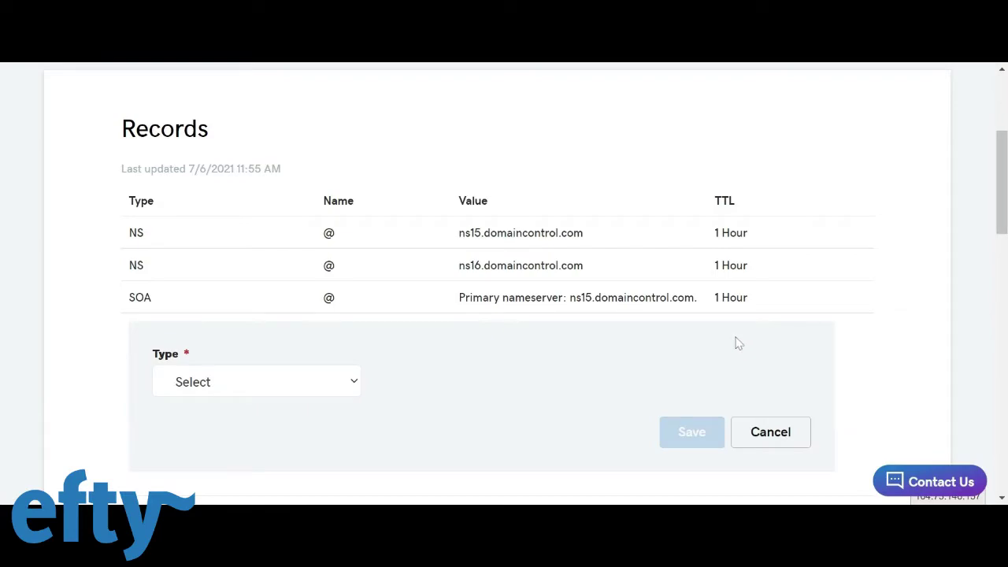
left_click(230, 376)
left_click(175, 255)
key("Tab")
type("@")
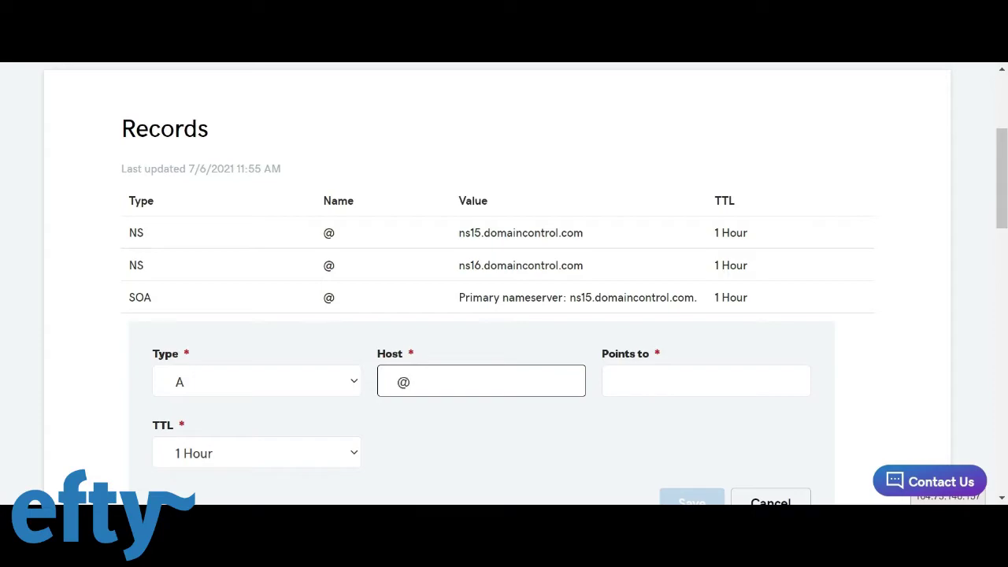
key("Tab")
type("159.8.40.55")
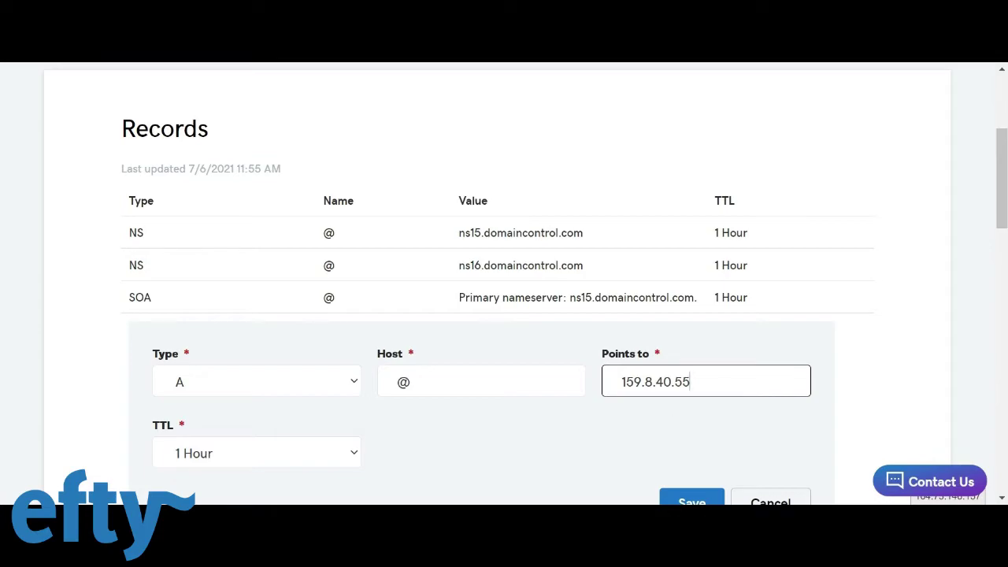
left_click(238, 465)
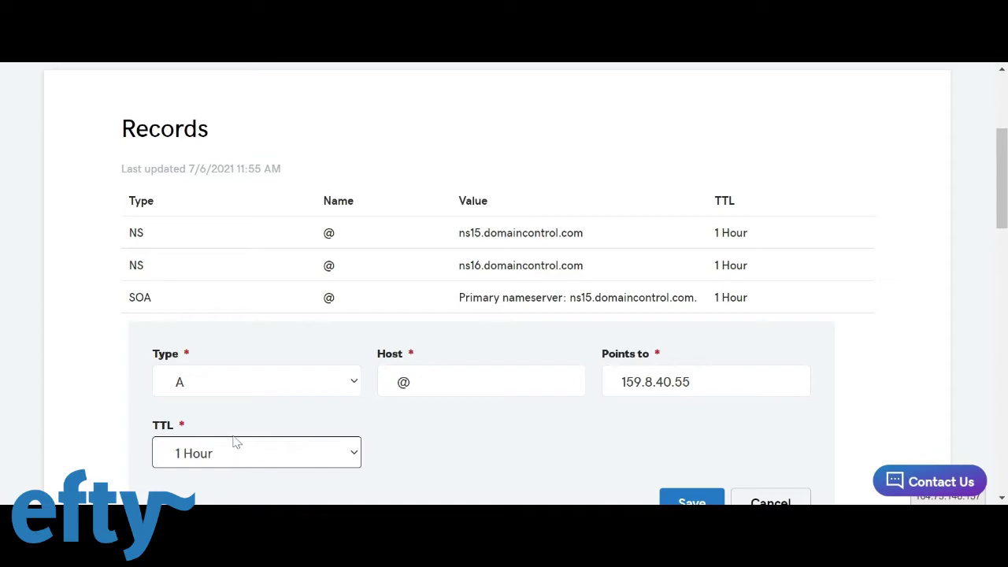
left_click(216, 337)
scroll(559, 474, "down", 1)
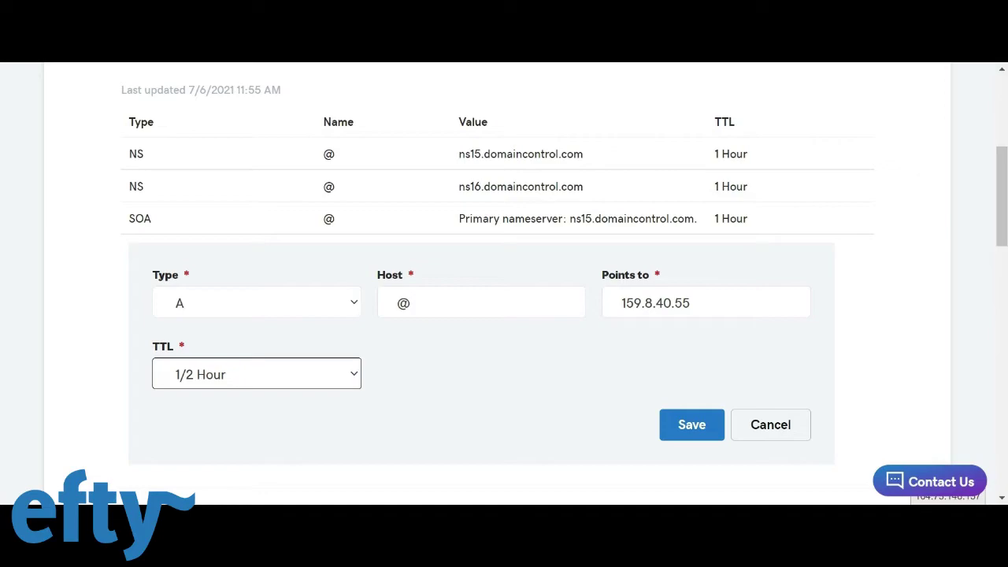
left_click(693, 425)
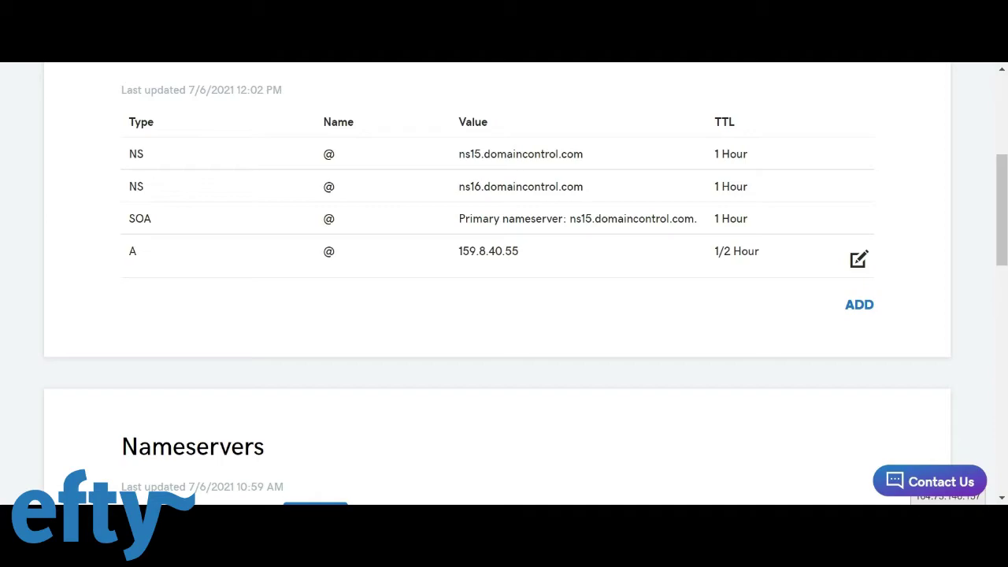
Step: Save a second A record: host www, points to 159.8.40.55, TTL 1/2 Hour
left_click(859, 306)
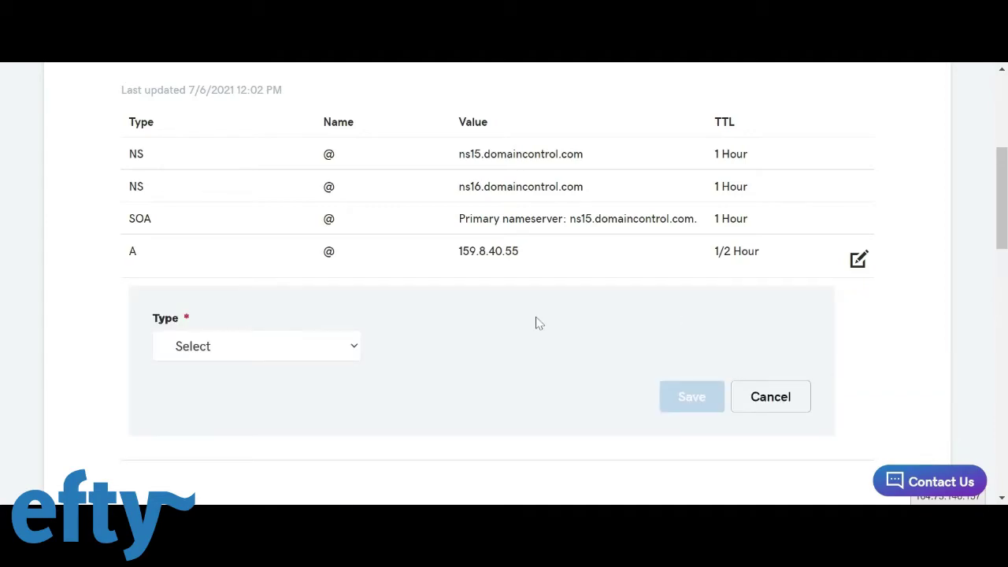
left_click(264, 340)
left_click(247, 333)
left_click(418, 312)
type("www")
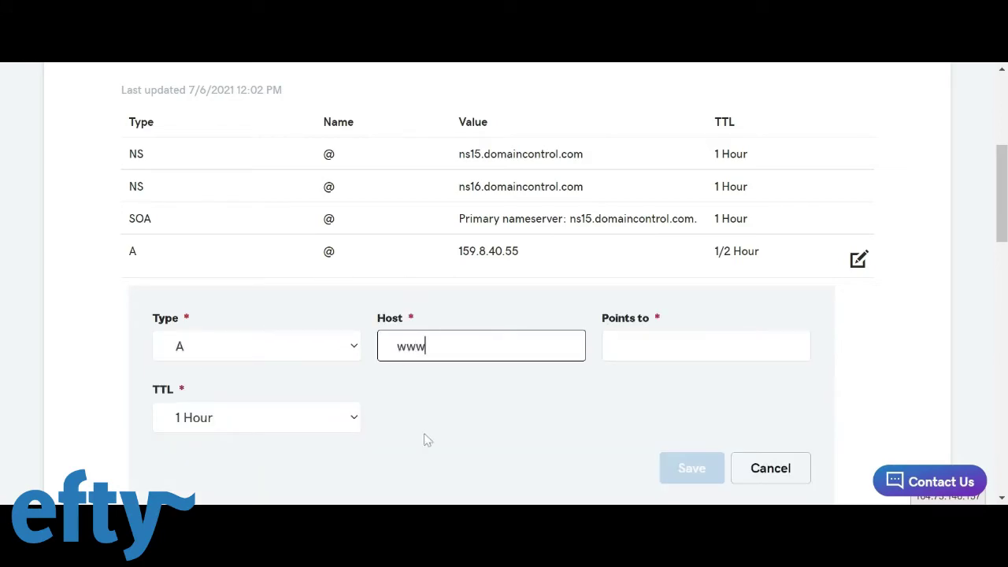
left_click(459, 394)
left_click(705, 346)
type("159.8.40.55")
left_click(241, 418)
key("Up")
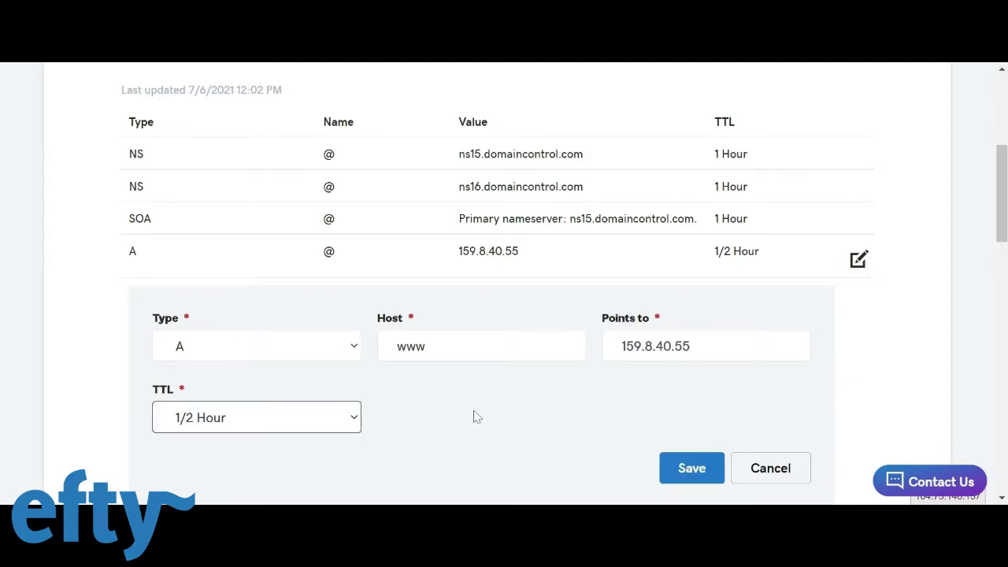
left_click(671, 468)
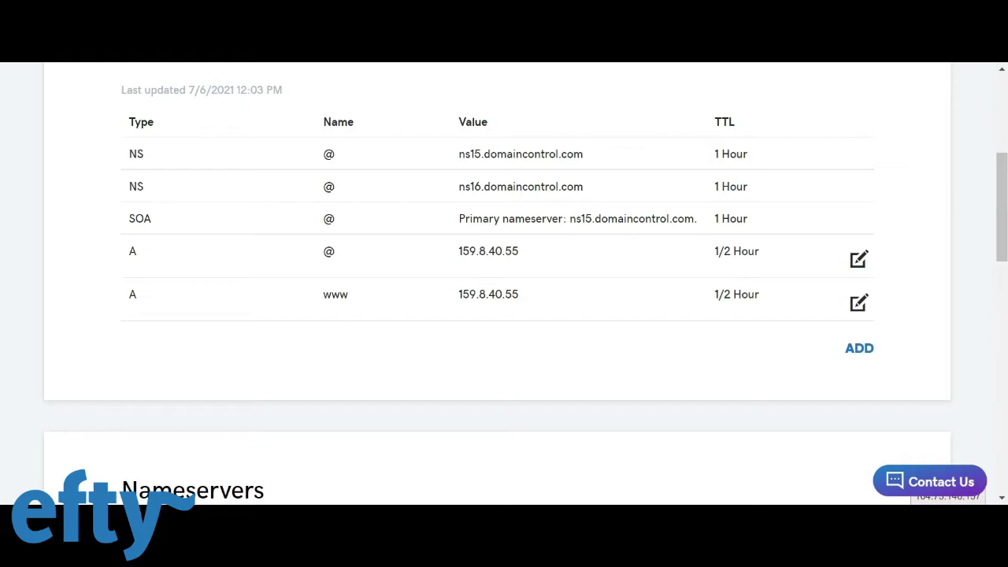
Step: Scroll down and back up the DNS page to check both new A records
scroll(299, 308, "down", 5)
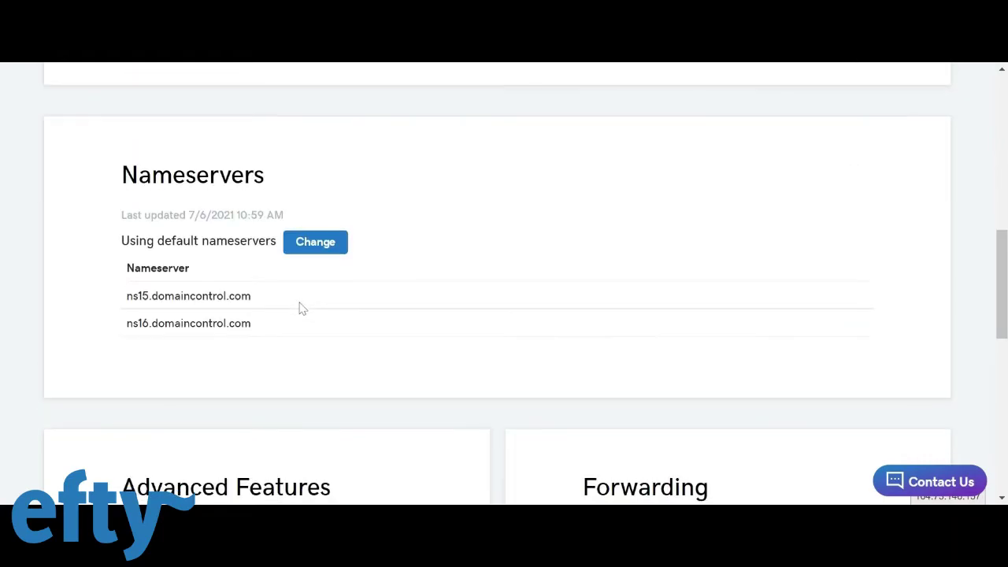
scroll(299, 308, "down", 6)
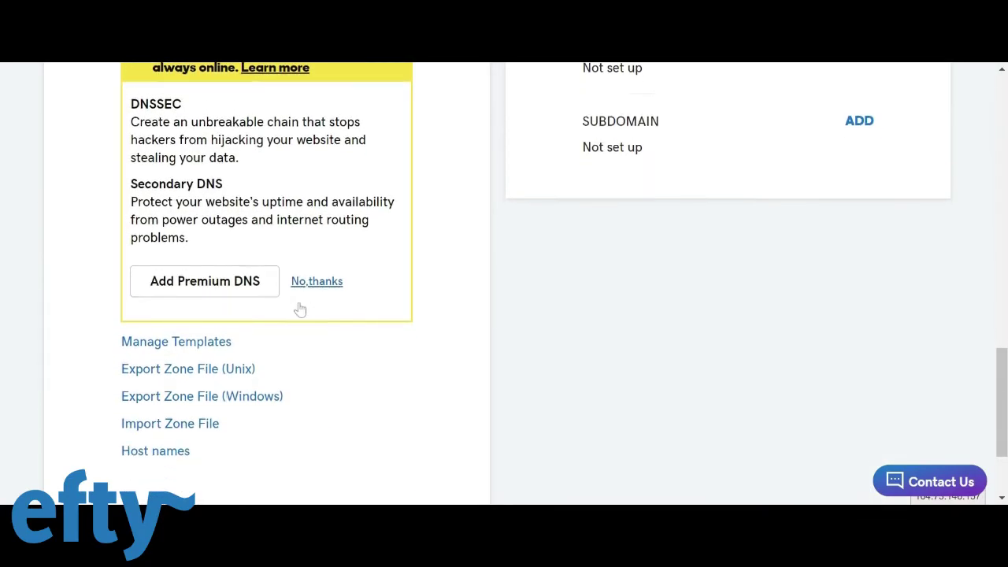
scroll(299, 309, "up", 6)
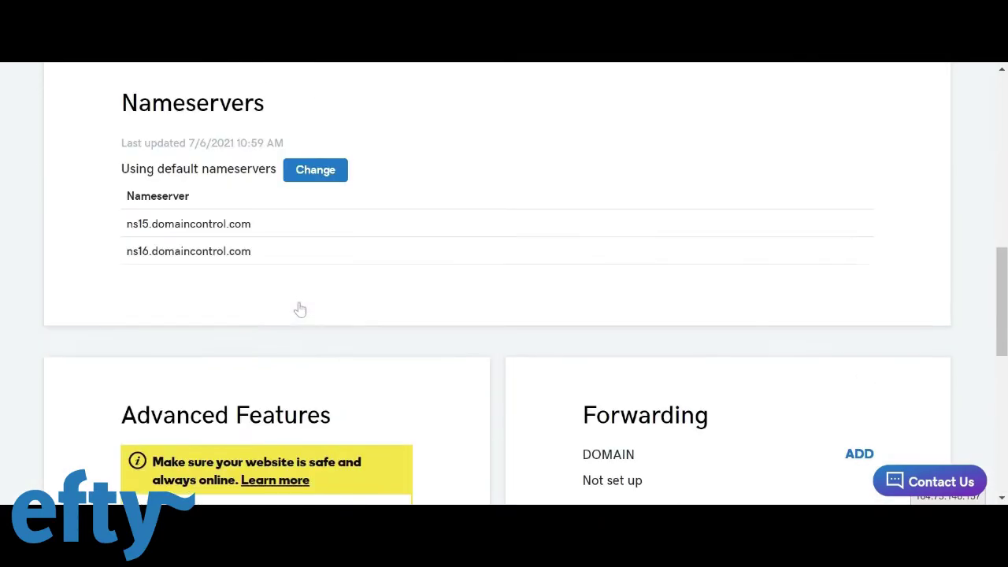
scroll(297, 308, "up", 3)
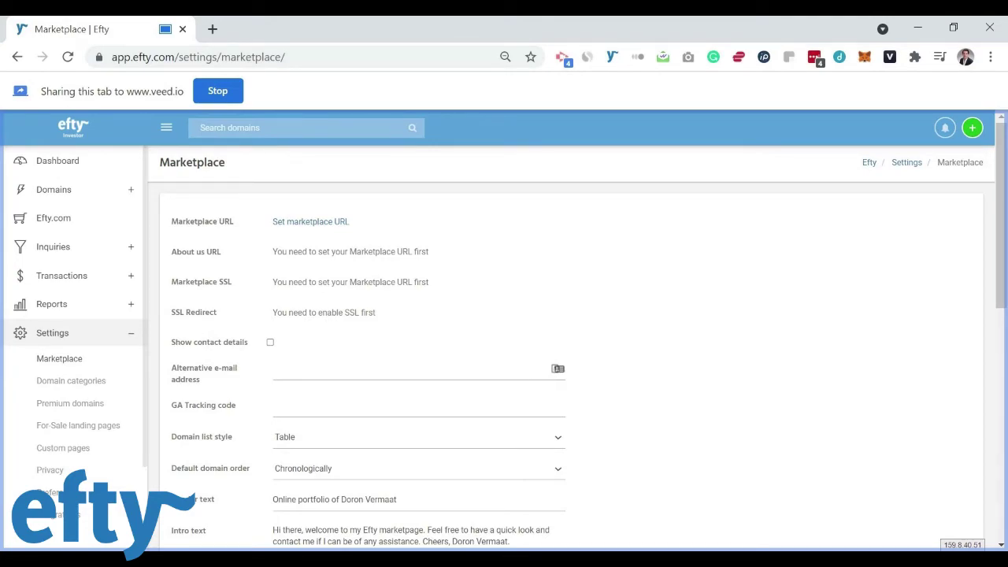
left_click(308, 223)
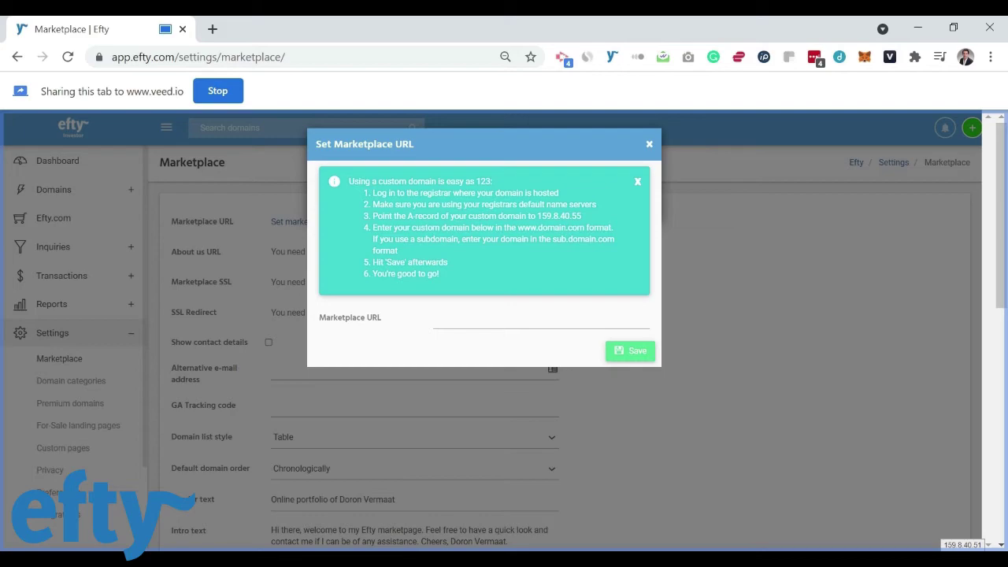
left_click(434, 317)
type("www.summerdomains.com")
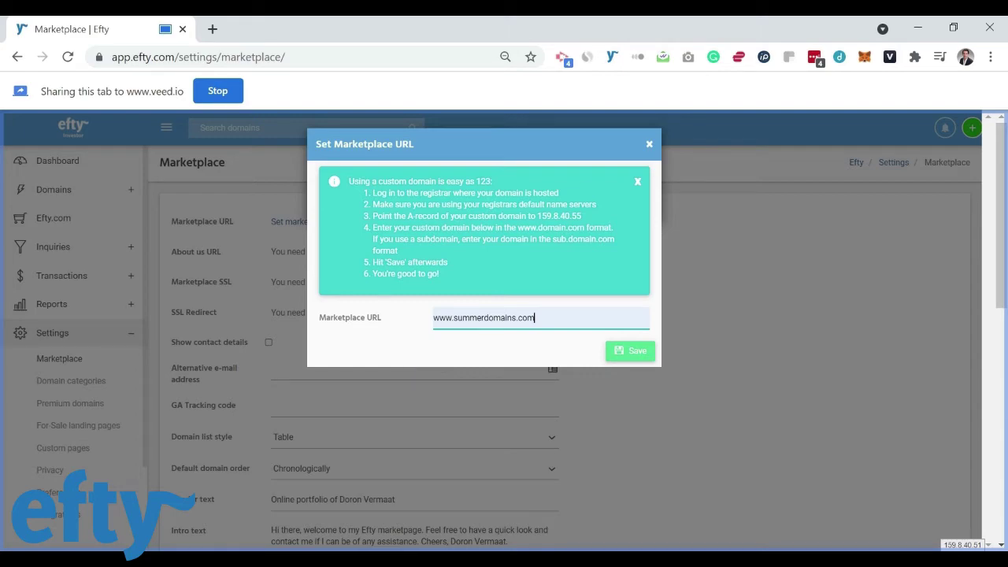
left_click(637, 353)
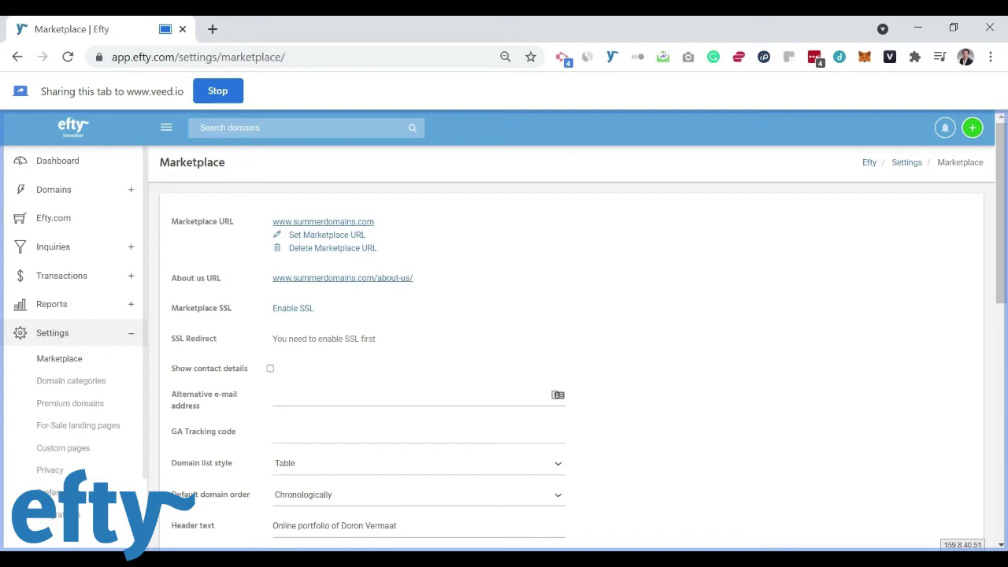
Step: Enable and confirm SSL for the marketplace, then highlight its SSL Enabled status
left_click(288, 309)
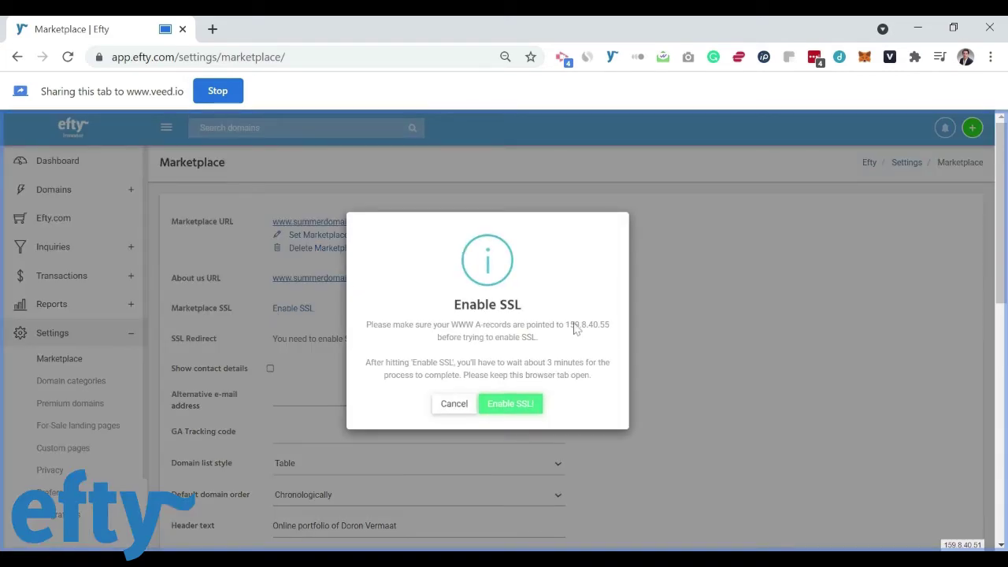
left_click(518, 405)
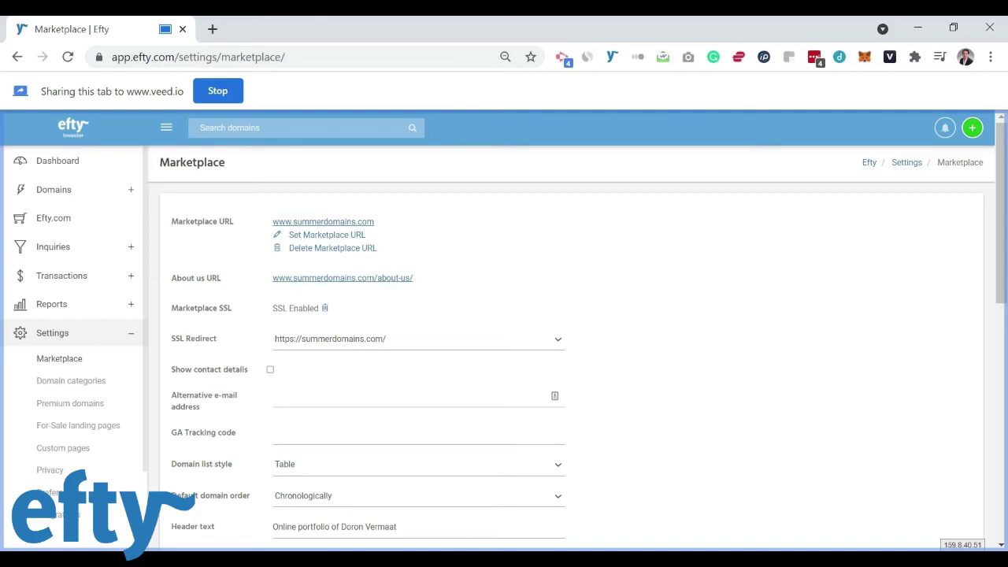
left_click_drag(273, 308, 310, 308)
Step: View the live summerdomains.com marketplace, then go back to the Efty marketplace settings tab
left_click(311, 308)
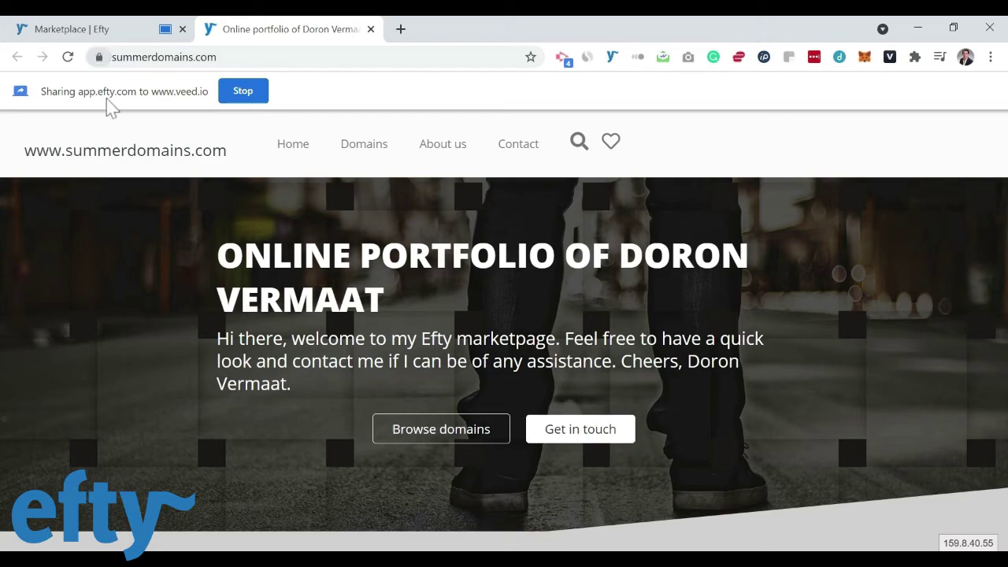
left_click(93, 27)
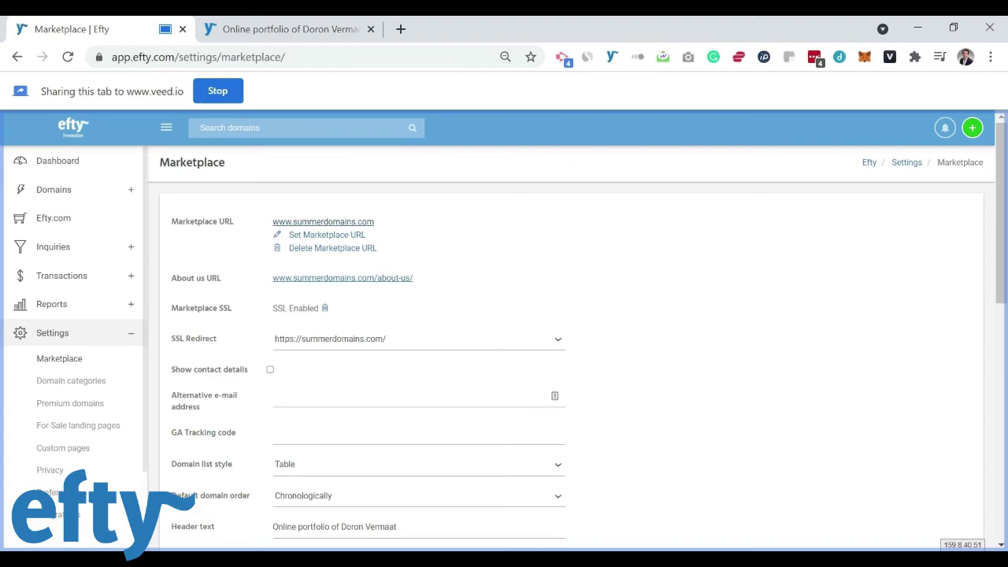
Step: Paste the Google Analytics tracking code into the GA Tracking code field
scroll(672, 354, "down", 2)
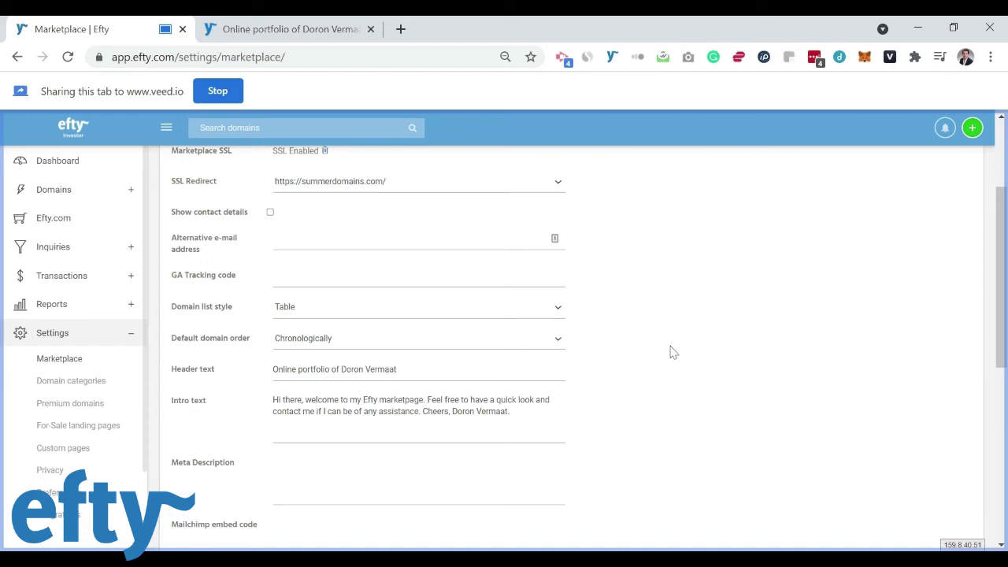
scroll(669, 349, "down", 1)
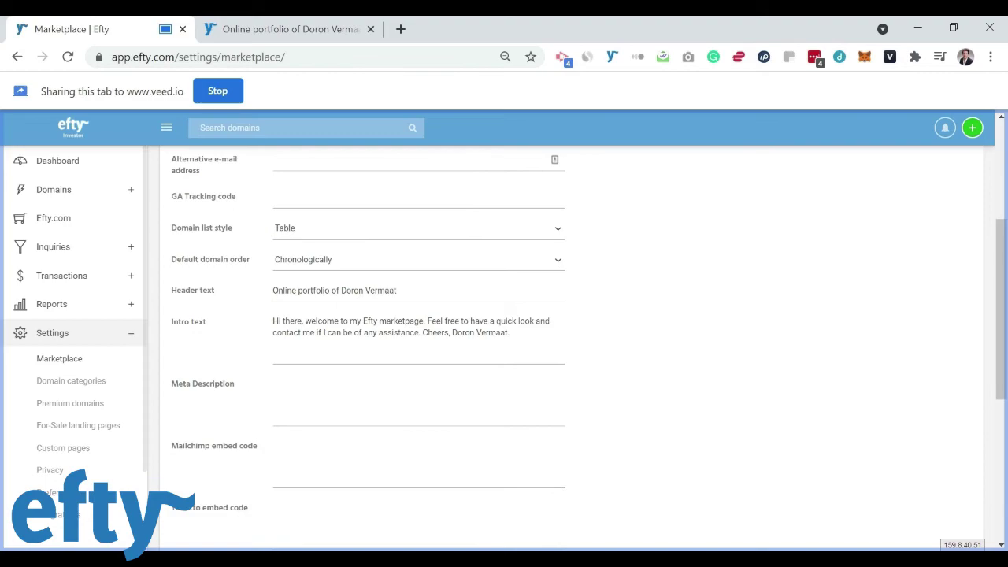
scroll(575, 347, "up", 1)
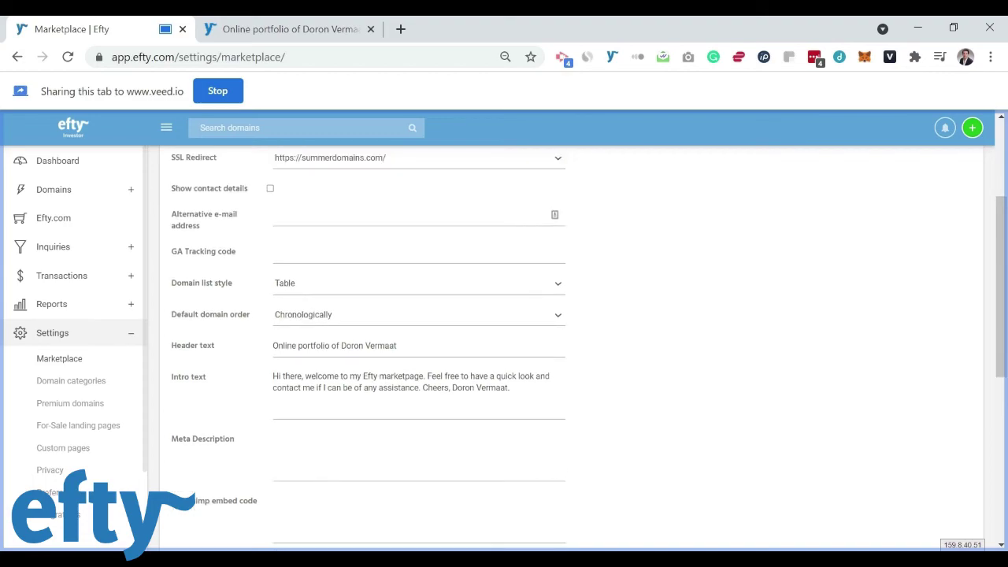
left_click(354, 276)
key("ctrl+v")
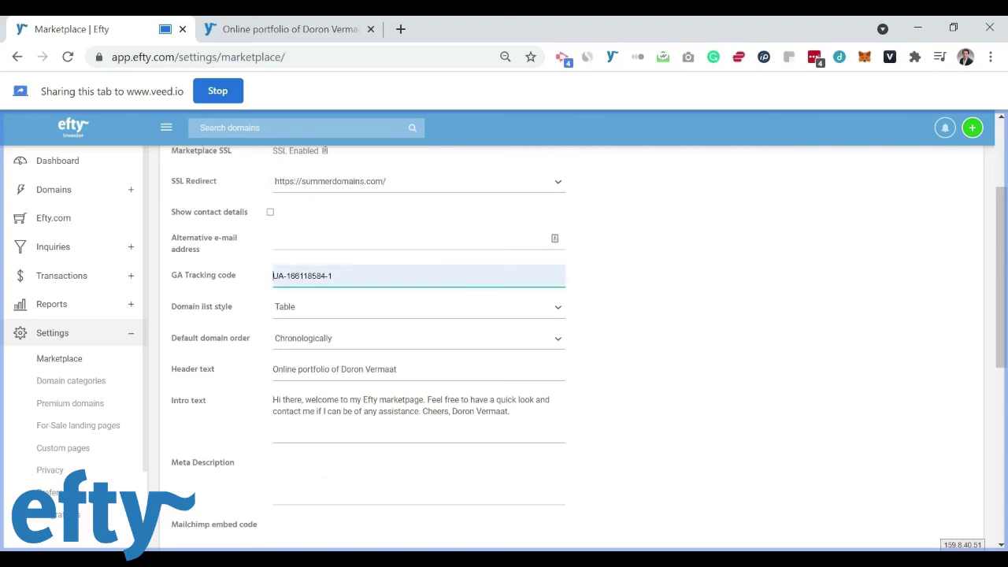
Step: Turn on Show contact details, then move down to the Spinoza theme section
scroll(688, 329, "up", 2)
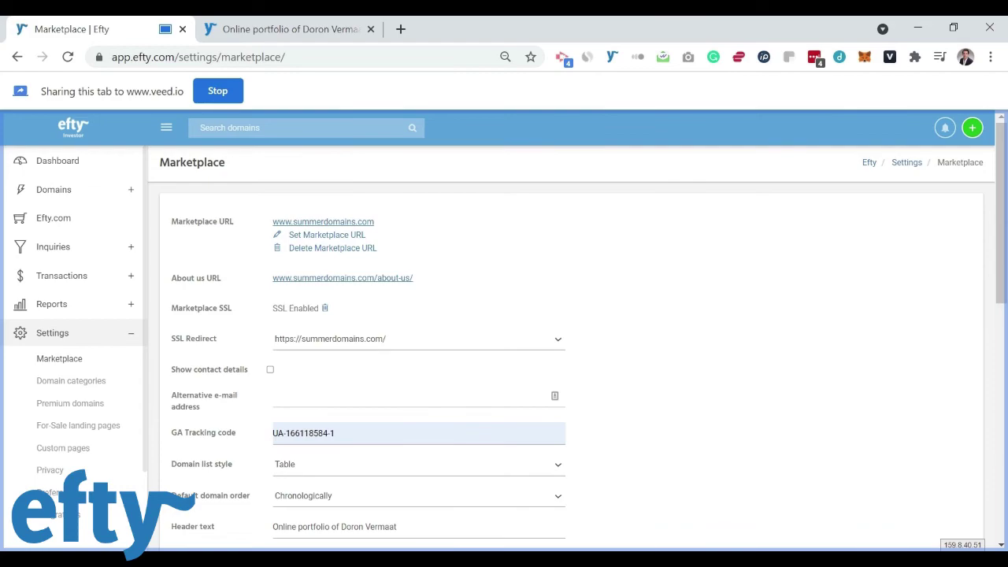
left_click(270, 370)
scroll(700, 452, "down", 2)
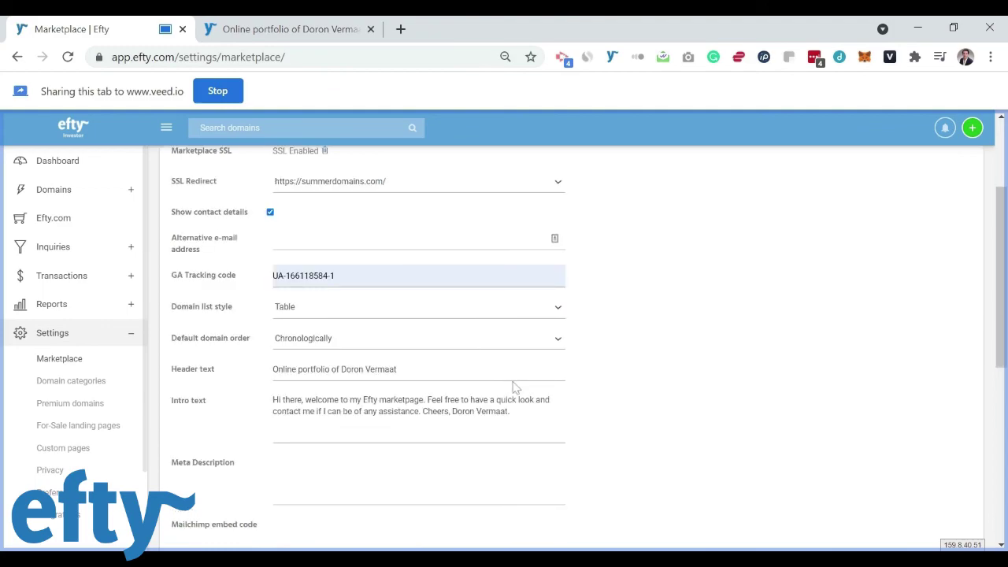
left_click(360, 343)
scroll(673, 399, "down", 5)
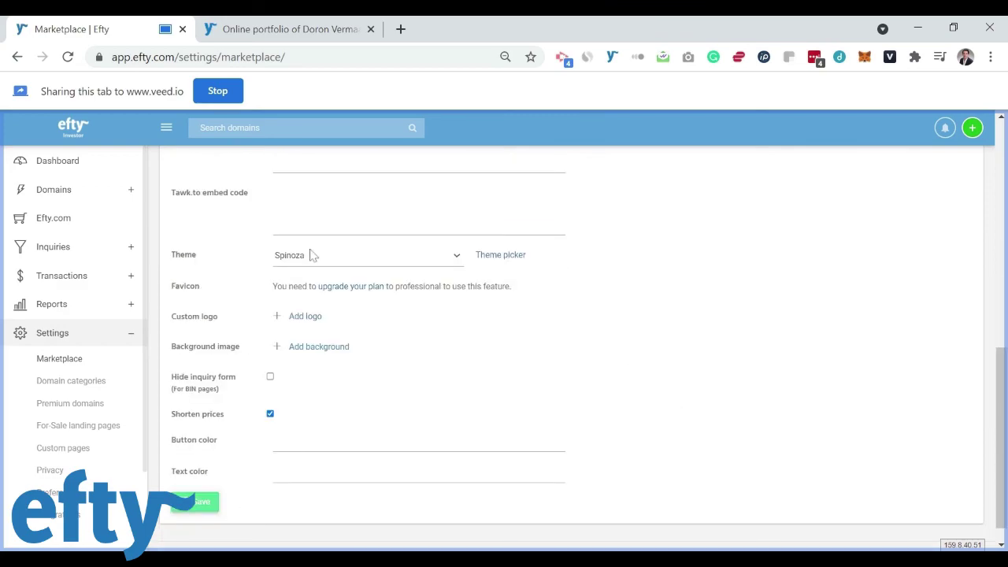
Step: Open the Theme picker and preview the marketplace in the Michelet and Borgen themes
left_click(498, 257)
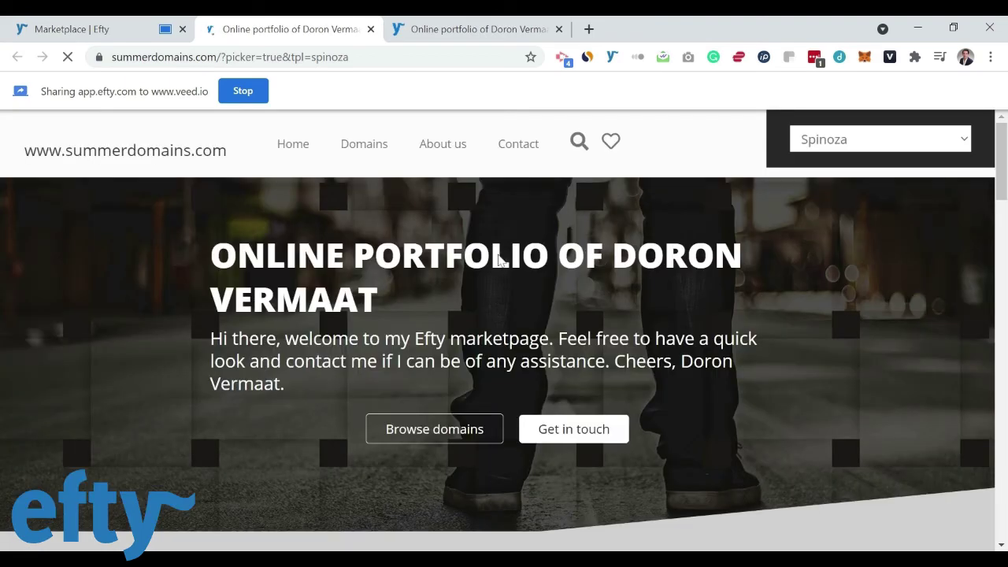
left_click(852, 144)
left_click(853, 155)
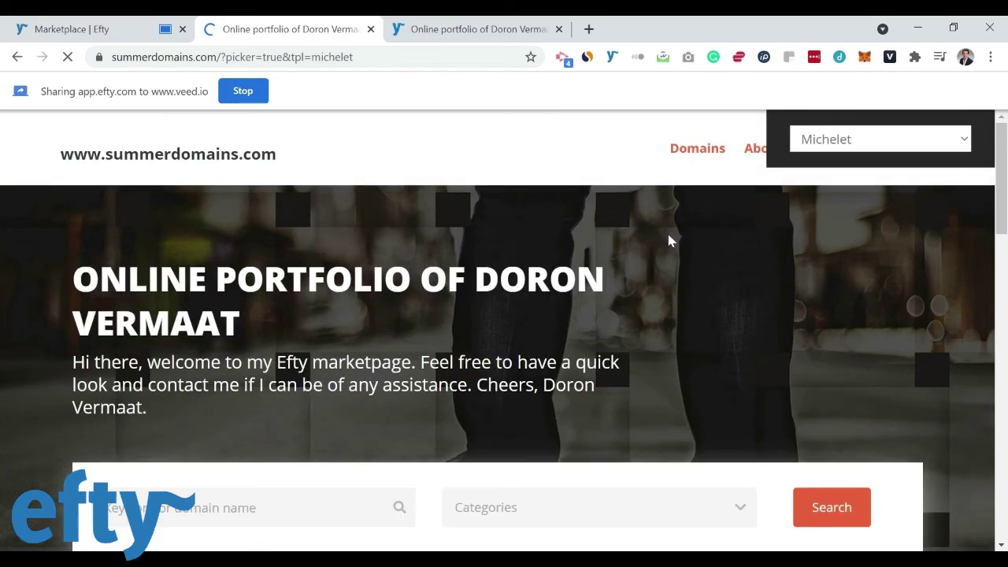
scroll(669, 241, "down", 2)
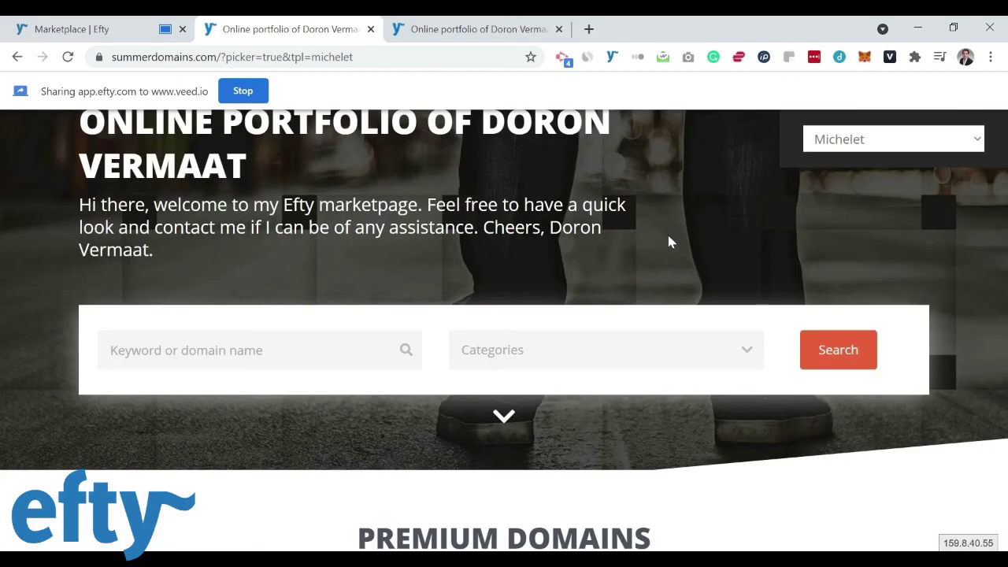
left_click(860, 142)
left_click(861, 158)
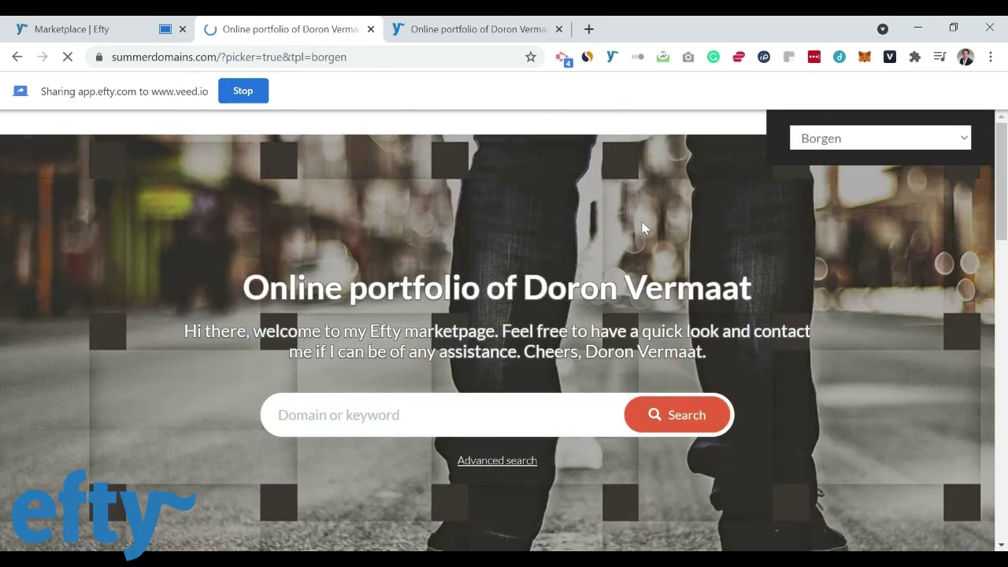
scroll(636, 252, "down", 5)
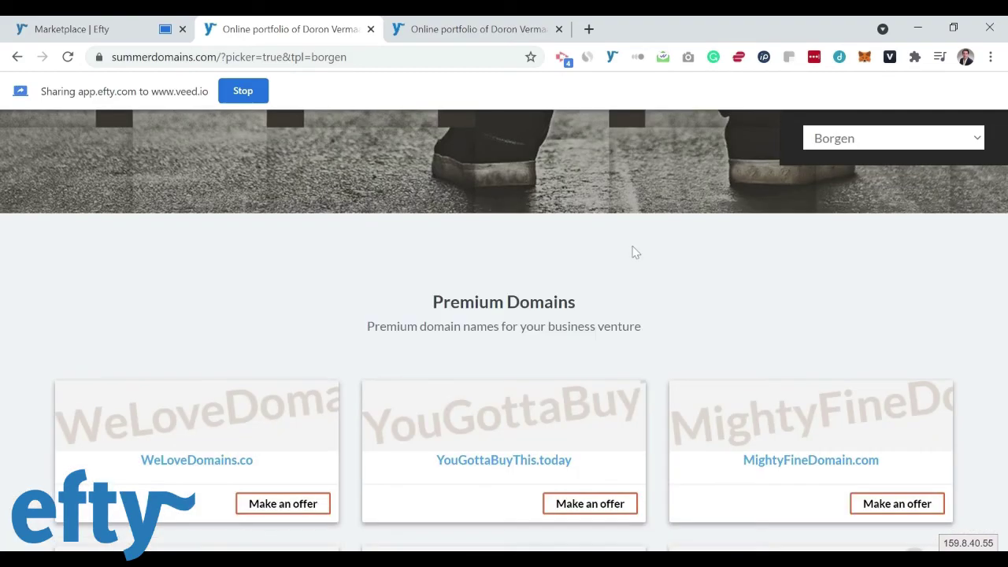
scroll(636, 252, "down", 4)
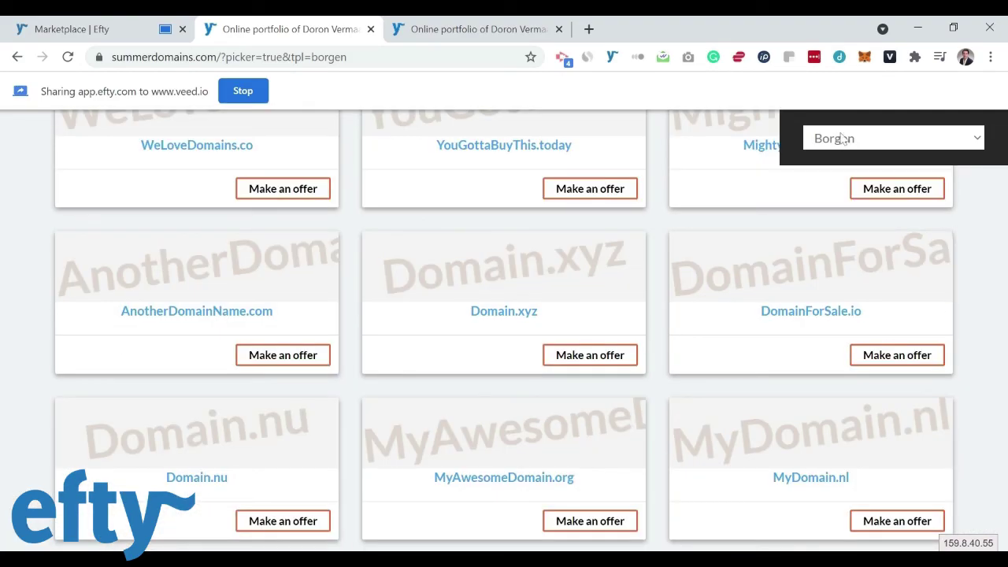
Step: Preview the Eustatius, Emma and Hybrid themes, then switch back to Spinoza
left_click(842, 139)
left_click(846, 232)
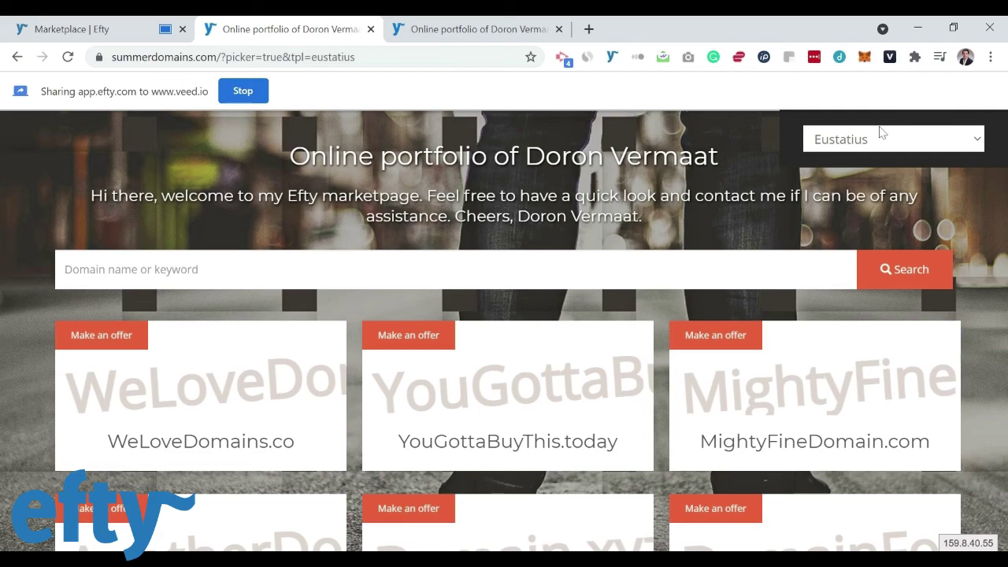
left_click(880, 134)
left_click(856, 258)
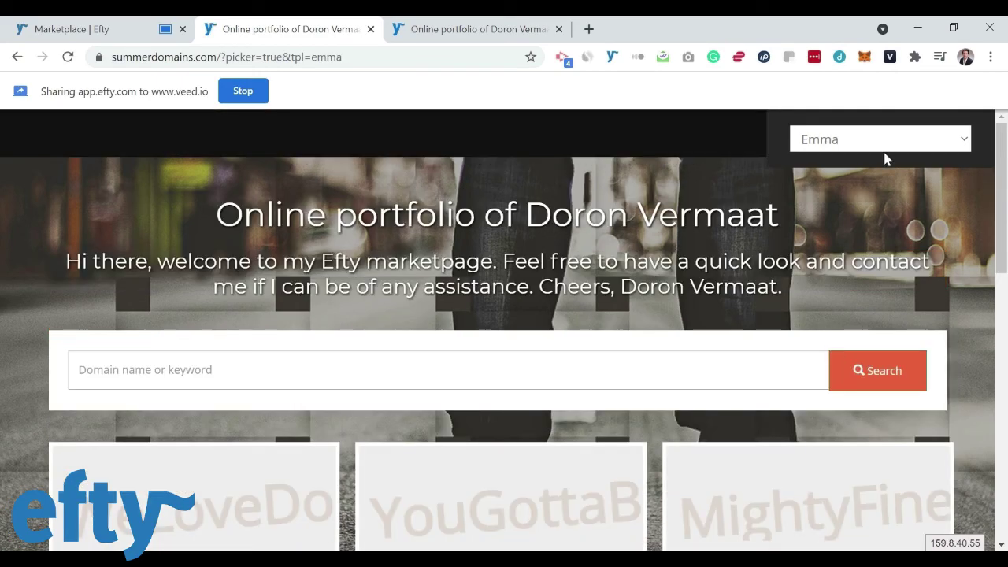
left_click(880, 140)
left_click(885, 157)
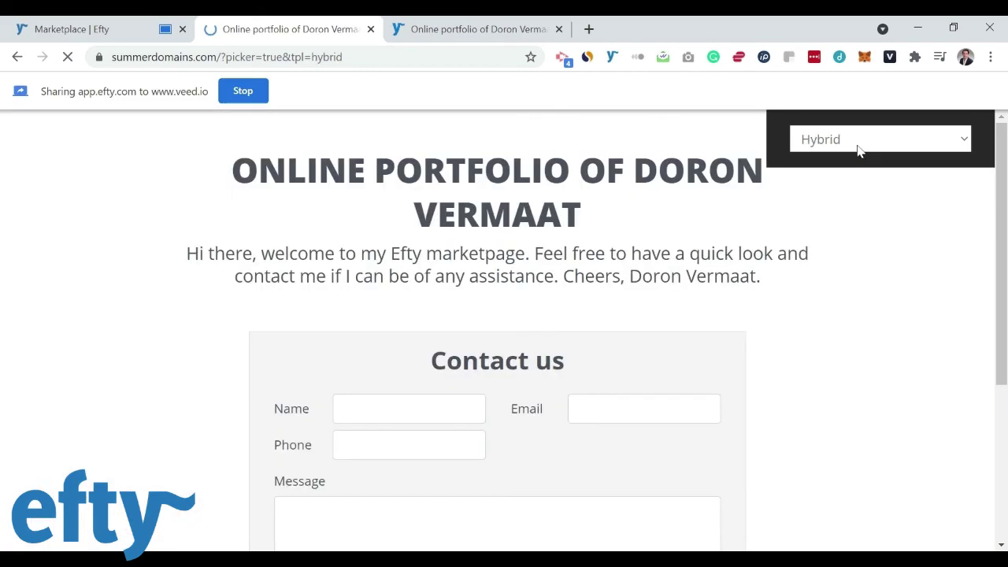
key("Down")
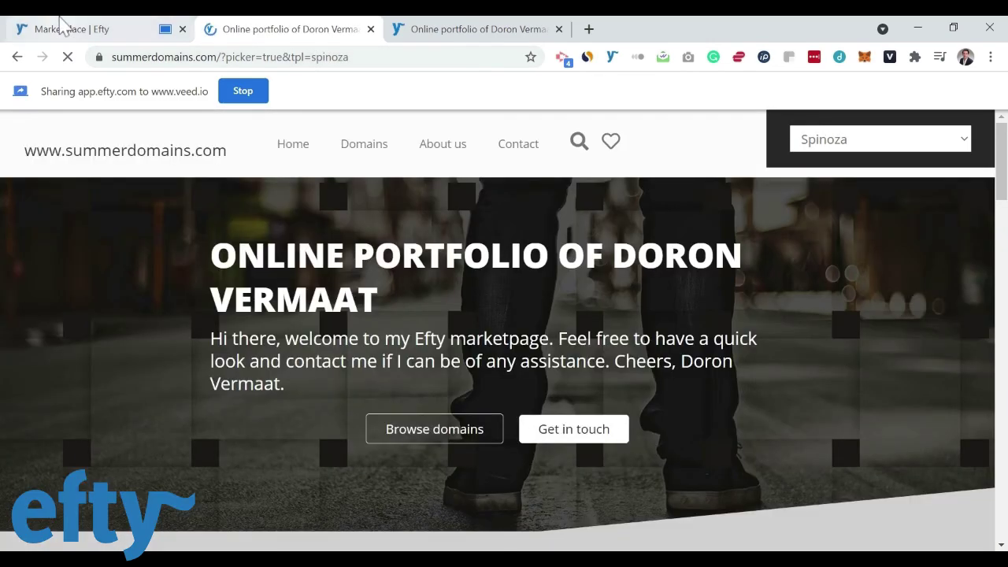
left_click(79, 30)
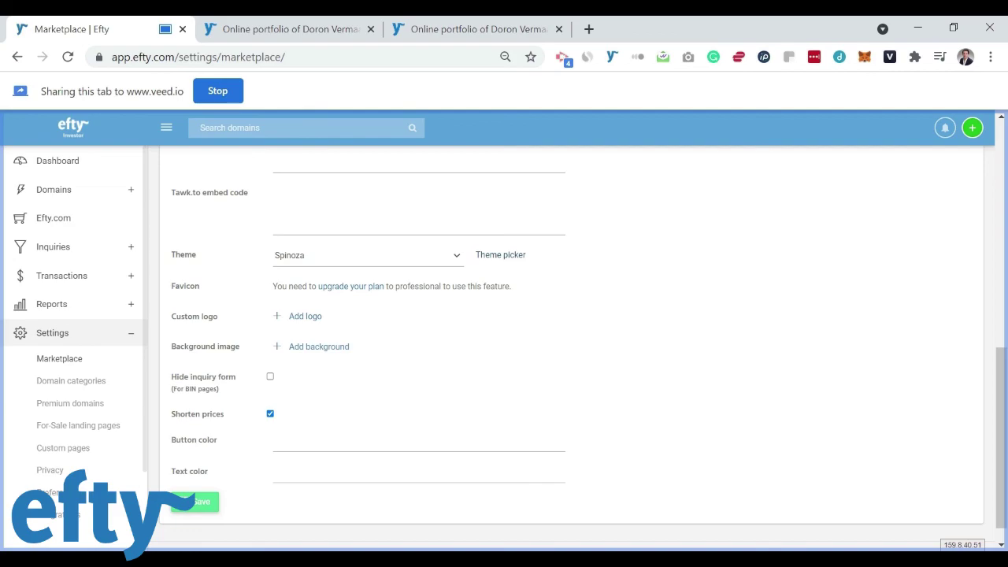
scroll(619, 370, "up", 10)
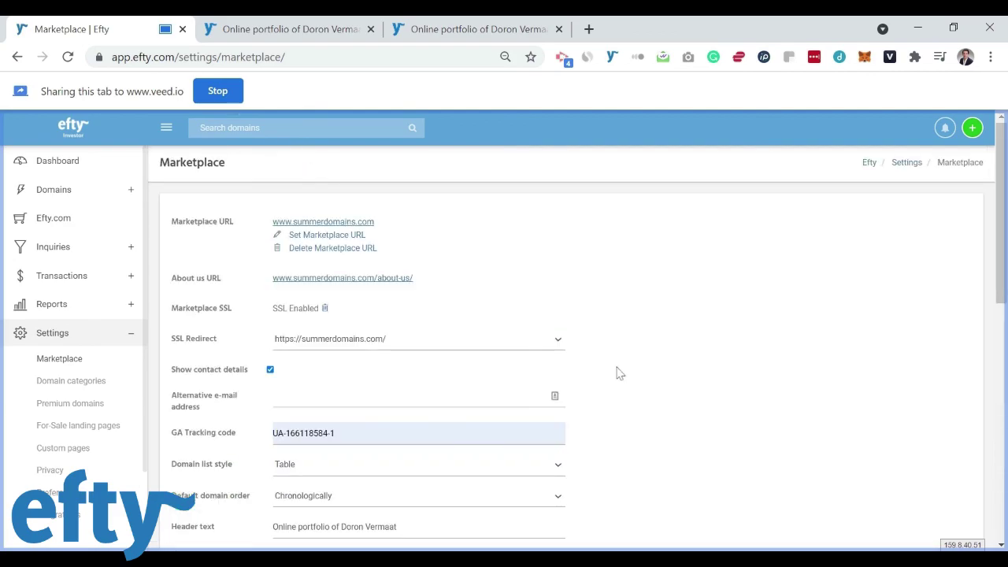